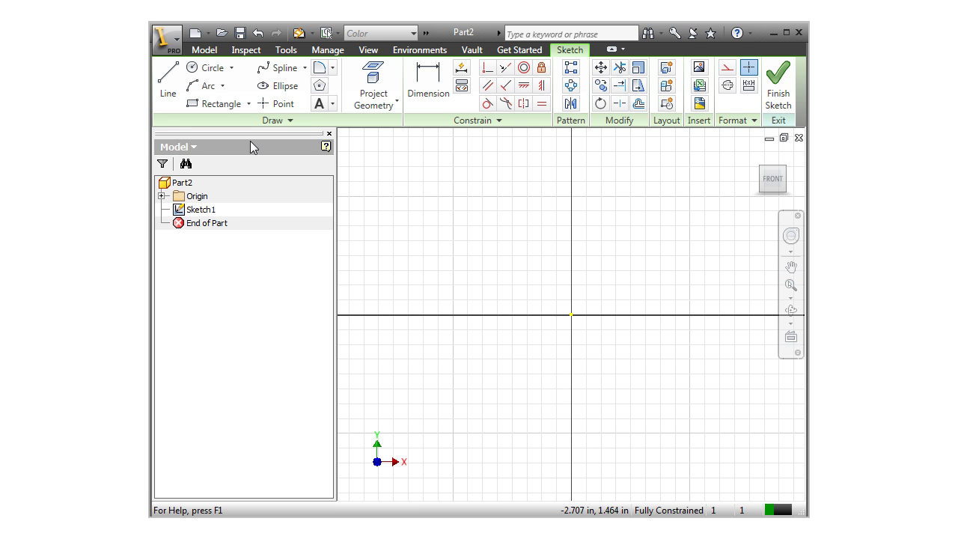
Step: Start a line in the upper-left quadrant, heading toward roughly 50 degrees
key(l)
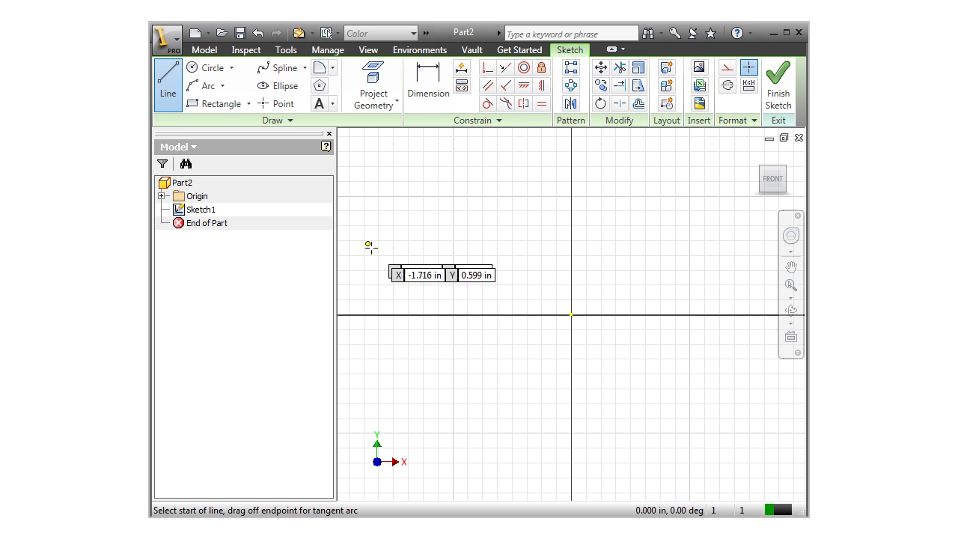
click(390, 279)
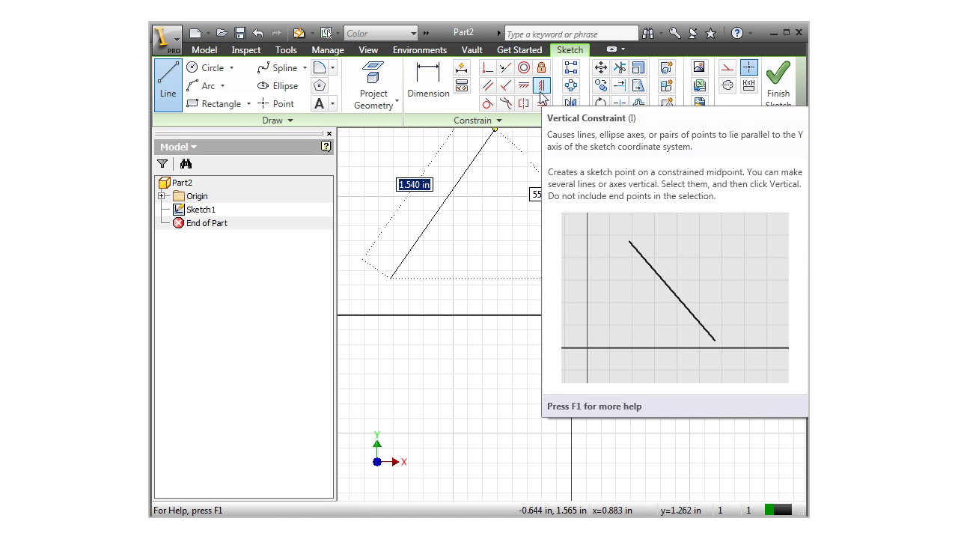
Step: Finish the angled line at its upper end and exit the Line tool
click(475, 176)
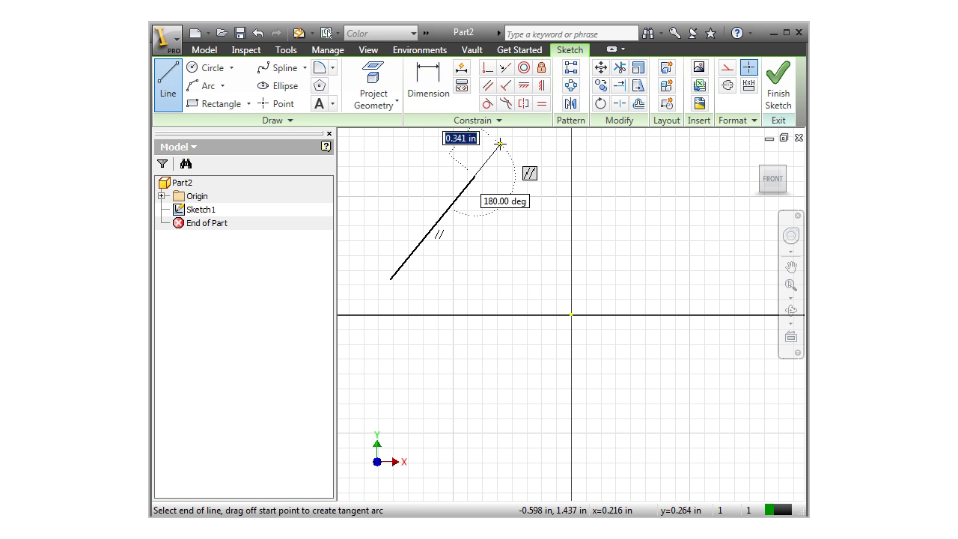
key(Escape)
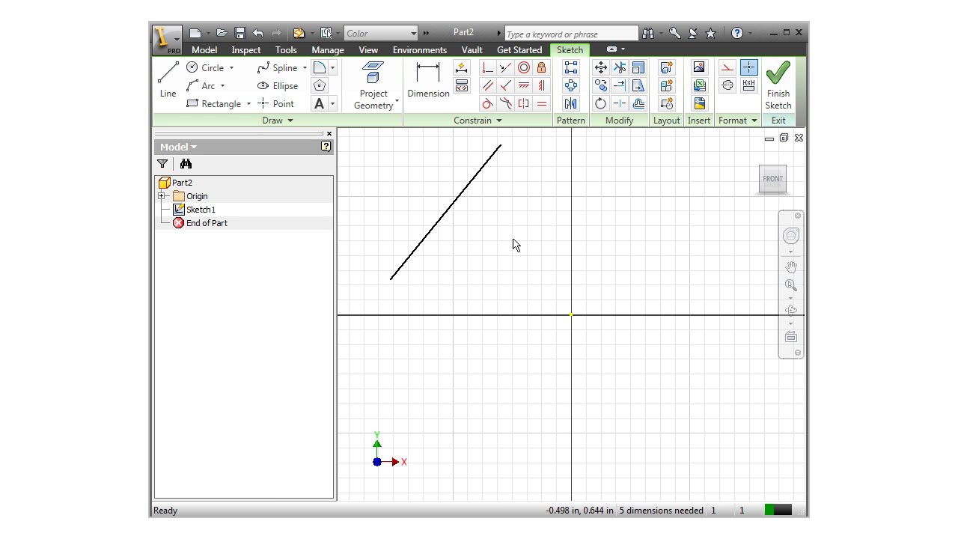
key(F8)
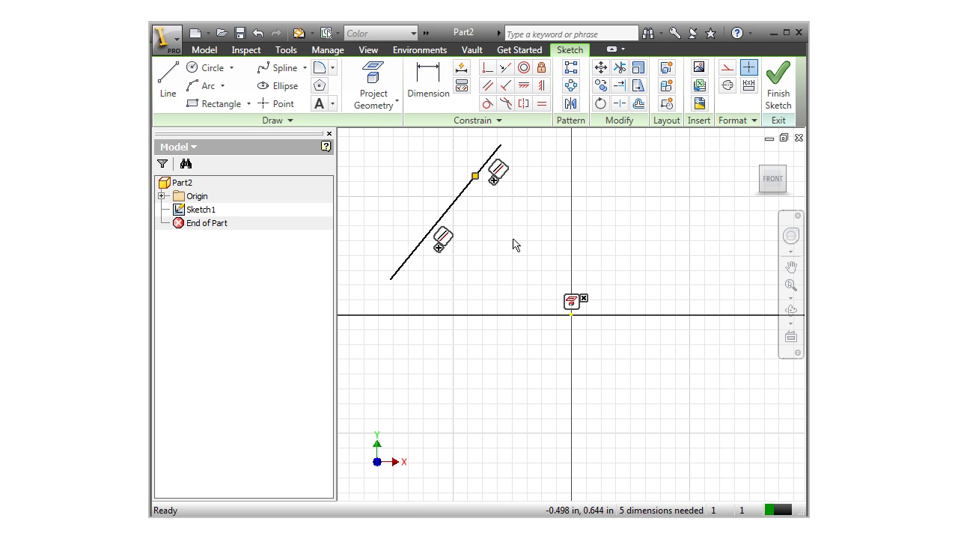
key(F9)
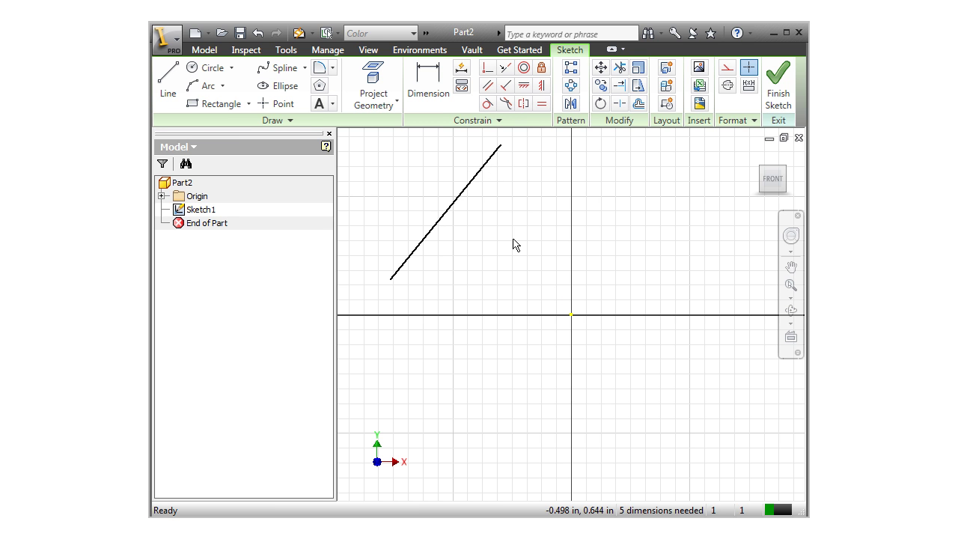
key(F8)
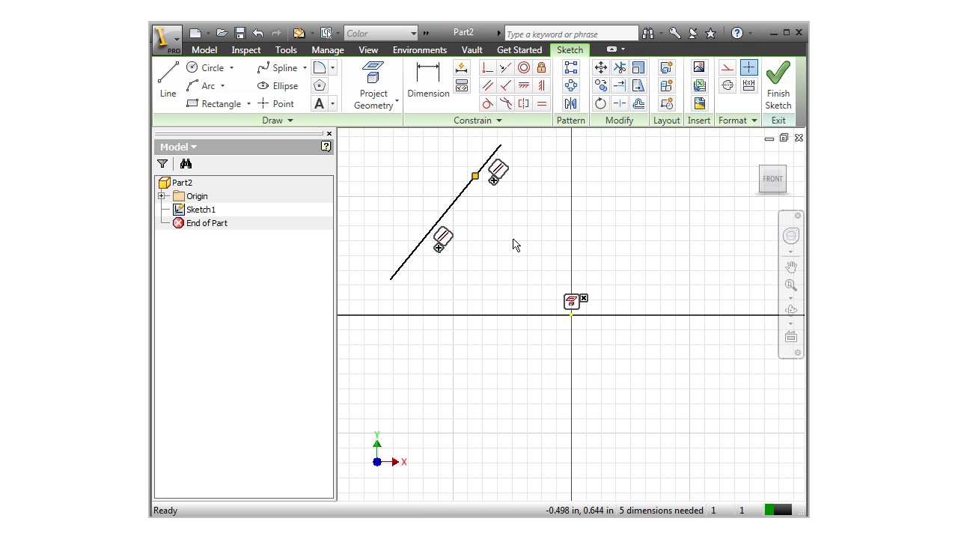
key(F9)
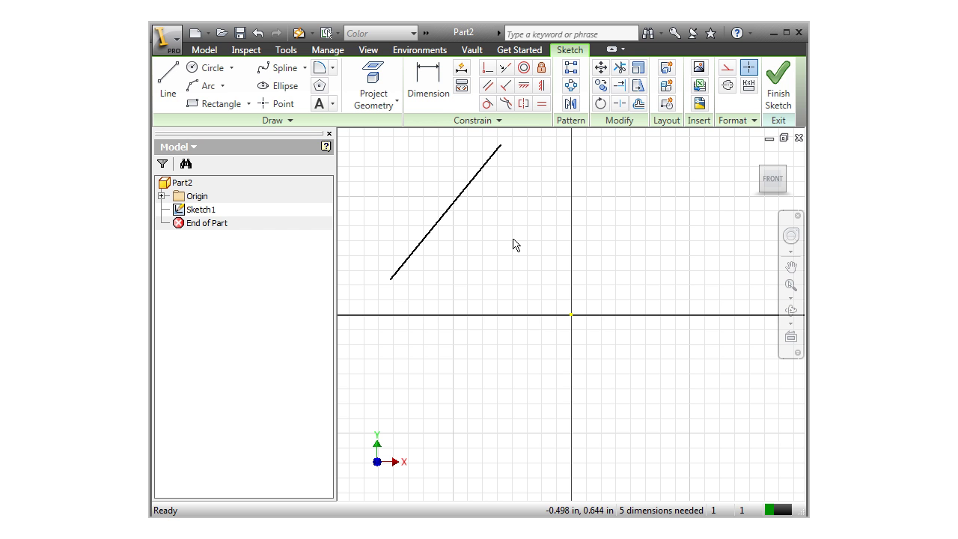
Step: Draw a vertical line right of the angled line and drag it into position
click(182, 96)
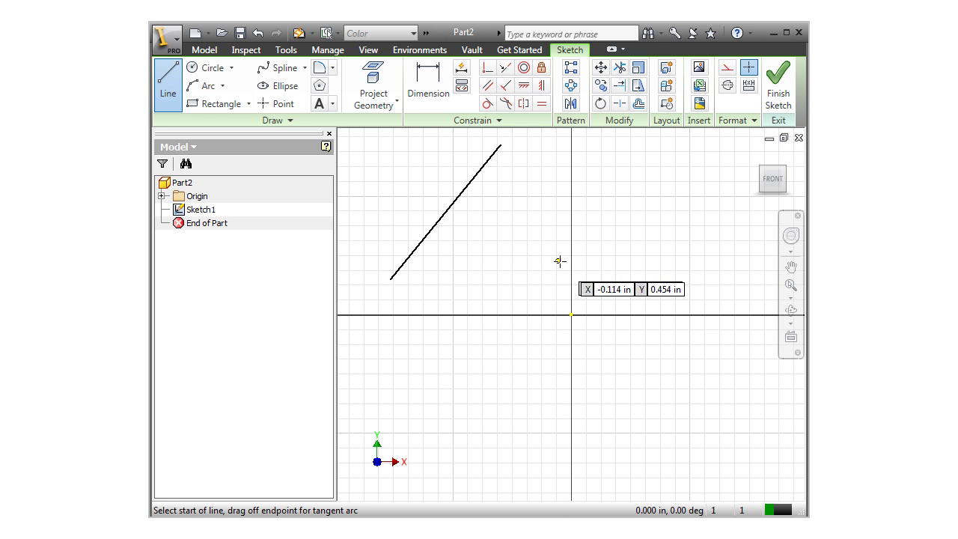
click(655, 286)
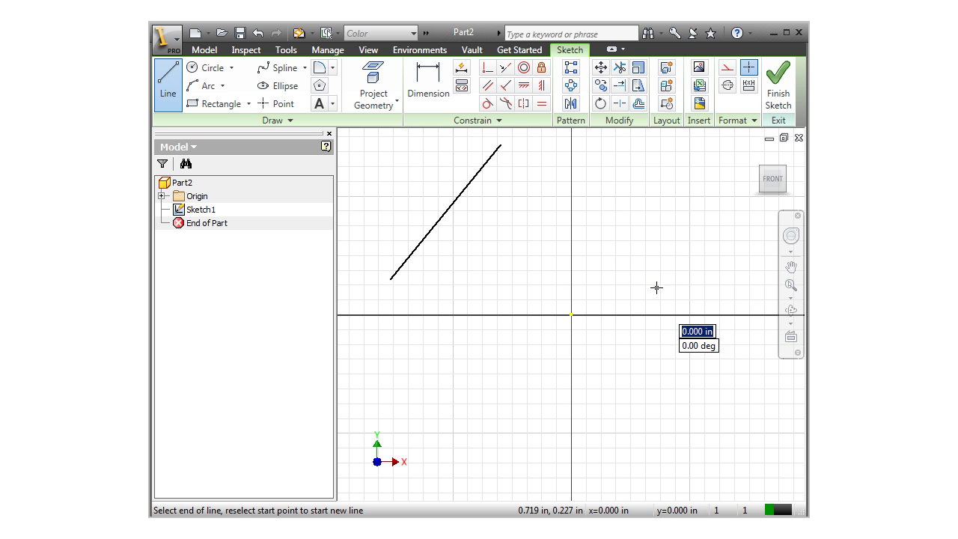
click(655, 160)
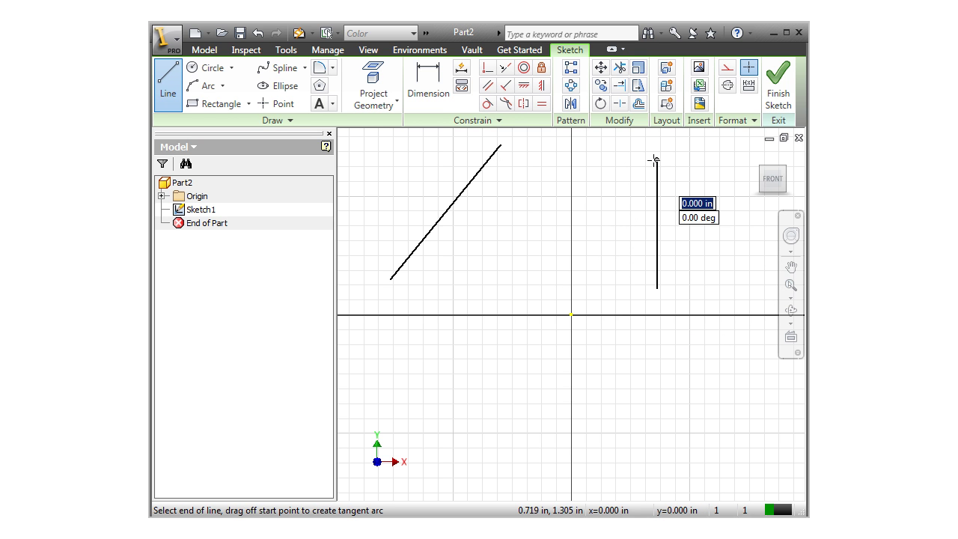
key(Escape)
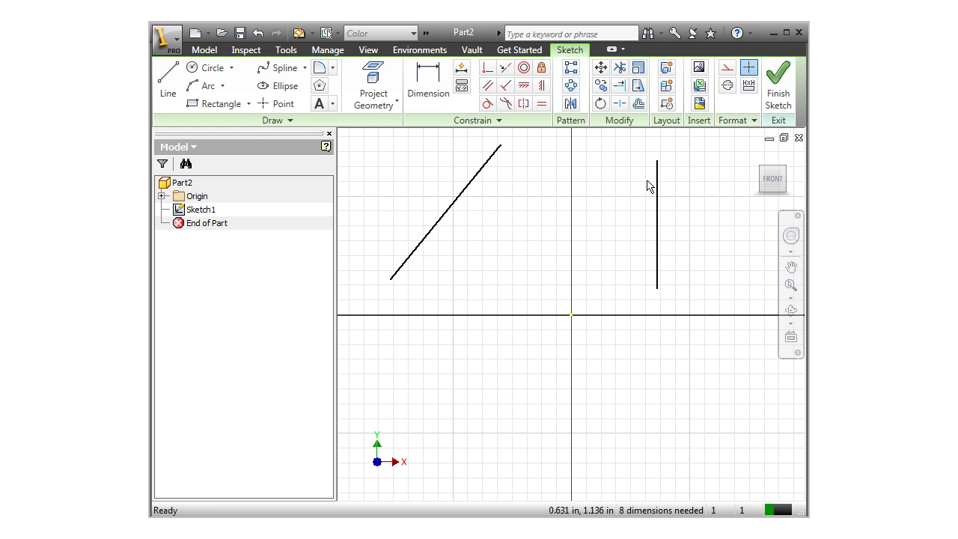
drag(657, 206, 625, 200)
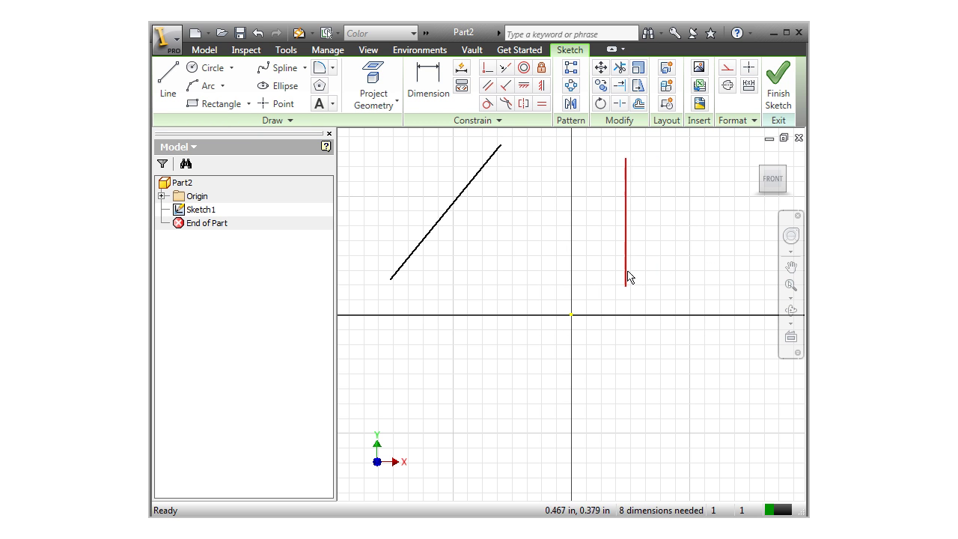
mouse_move(627, 287)
mouse_down()
mouse_move(679, 296)
mouse_move(647, 308)
mouse_move(638, 295)
mouse_up()
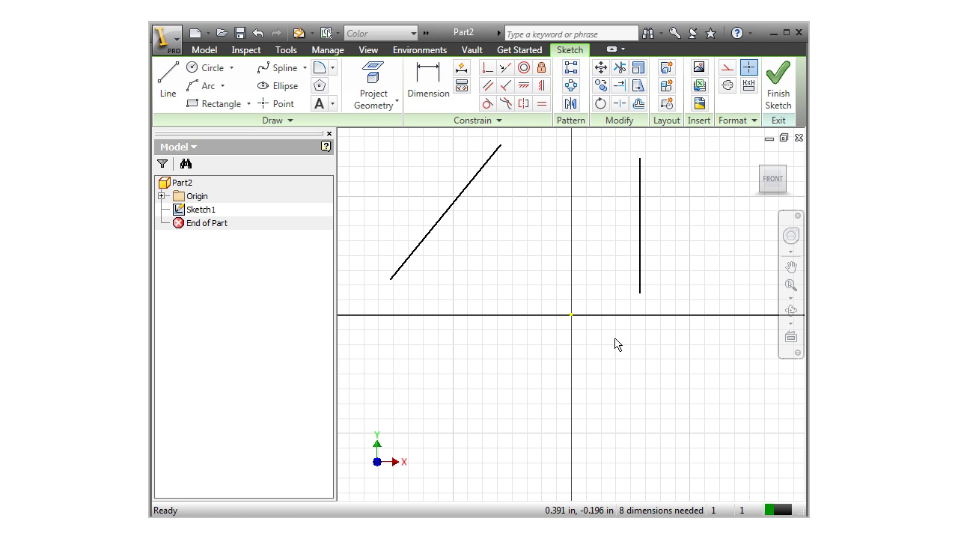
Step: Draw two perpendicular connected segments below the axis, then drag them up-left keeping the 90° corner
key(l)
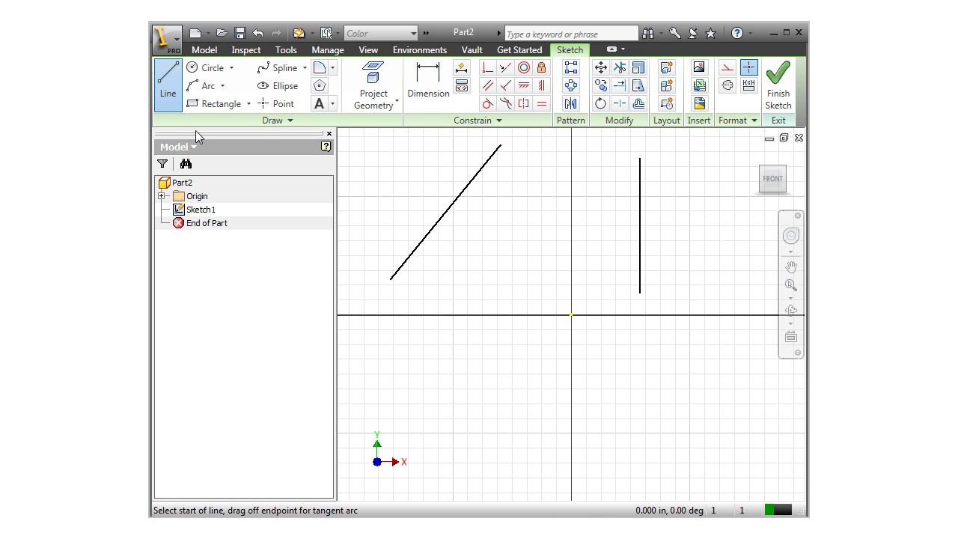
click(427, 449)
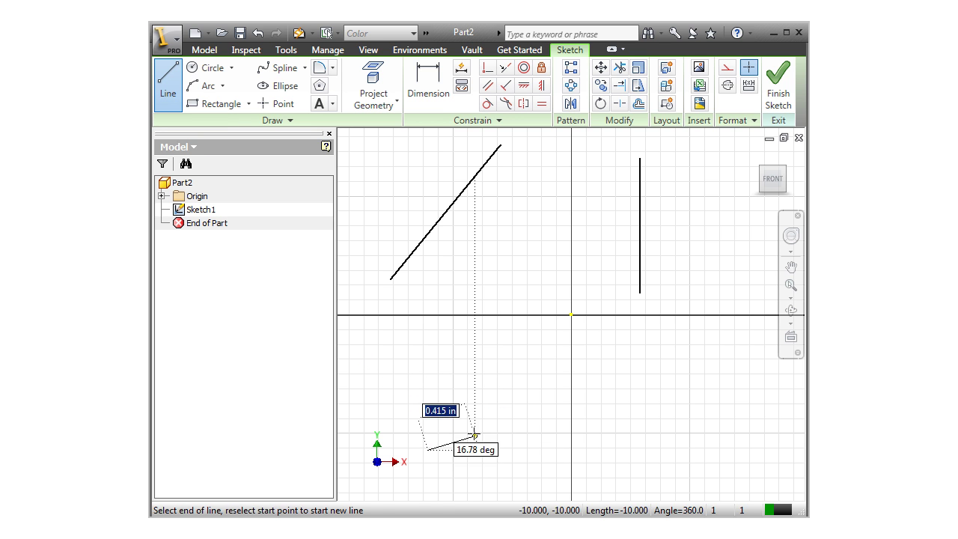
click(523, 401)
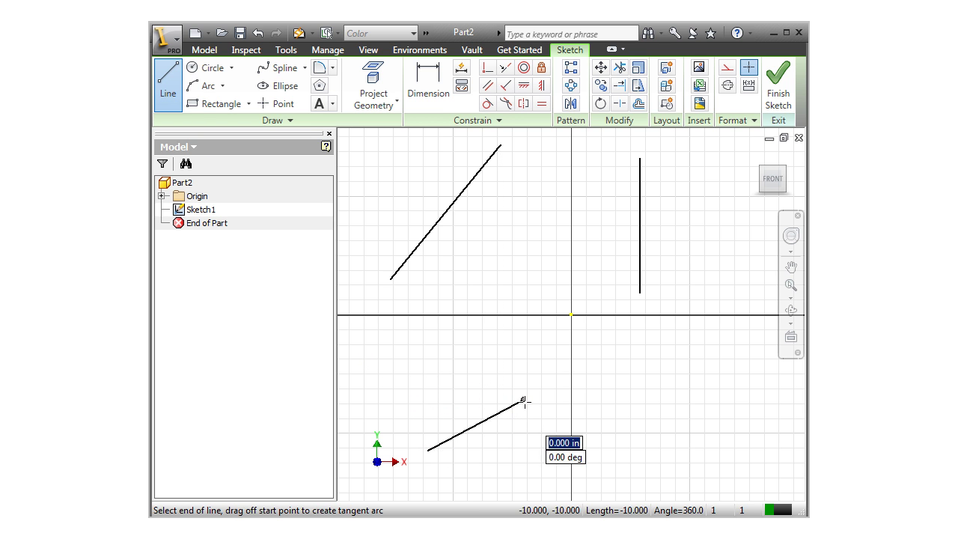
click(551, 452)
key(Escape)
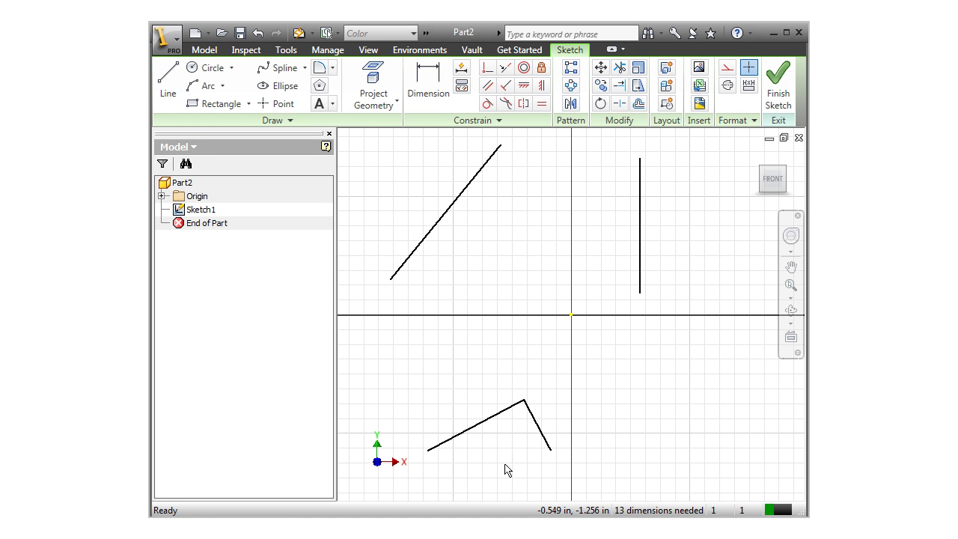
mouse_move(431, 458)
mouse_down()
mouse_move(475, 337)
mouse_move(439, 375)
mouse_move(412, 458)
mouse_move(401, 408)
mouse_up()
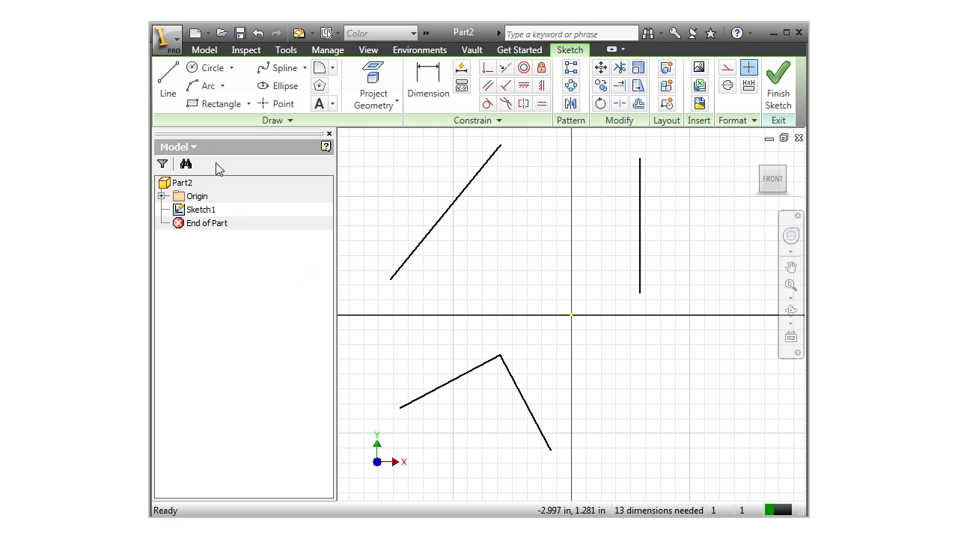
Step: Draw a line parallel to the first angled line, then drag to confirm both stay parallel
click(172, 93)
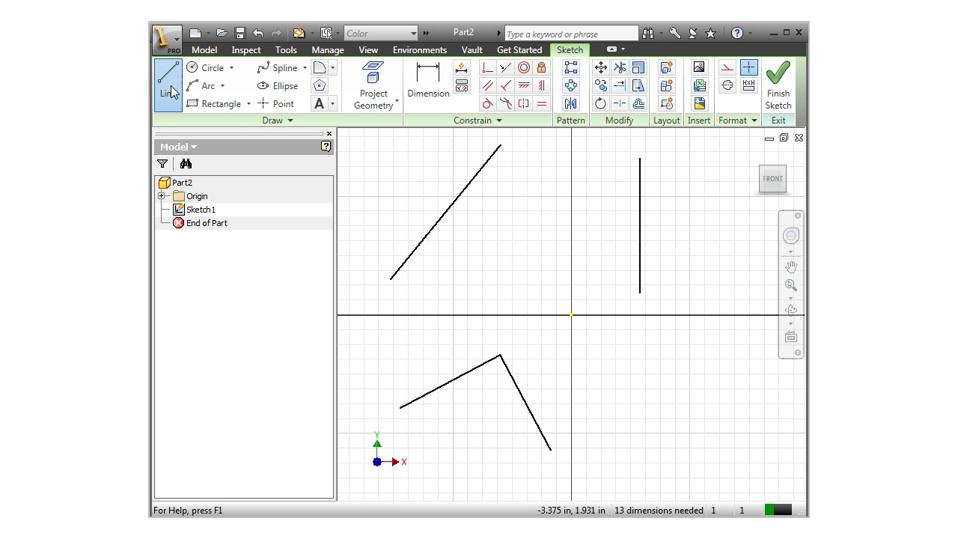
click(467, 307)
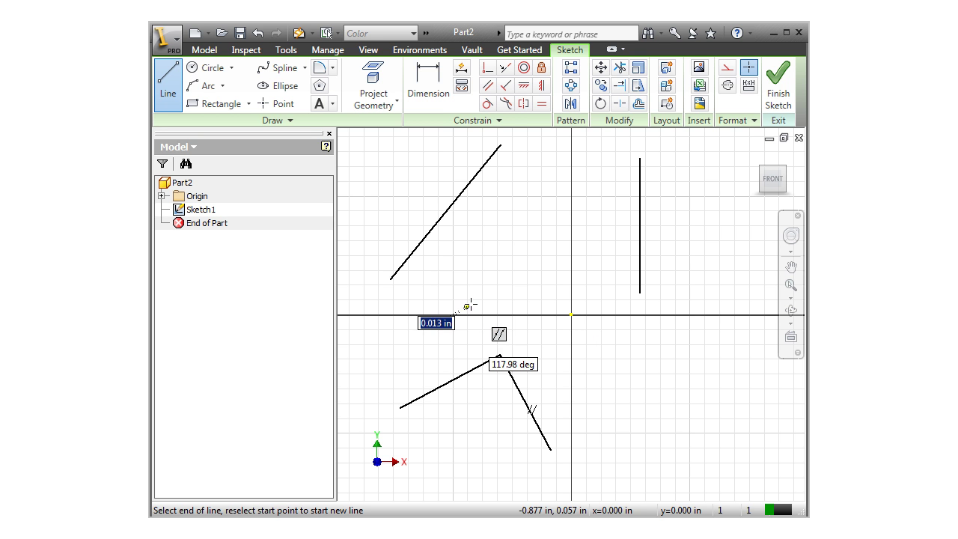
click(558, 198)
key(Escape)
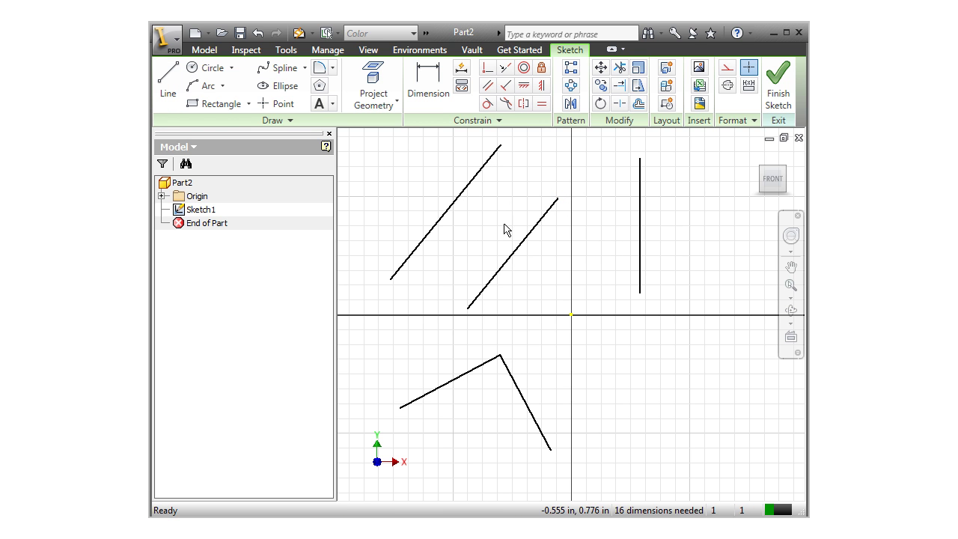
mouse_move(391, 280)
mouse_down()
mouse_move(444, 298)
mouse_move(535, 282)
mouse_move(474, 283)
mouse_move(392, 247)
mouse_move(366, 223)
mouse_move(387, 262)
mouse_up()
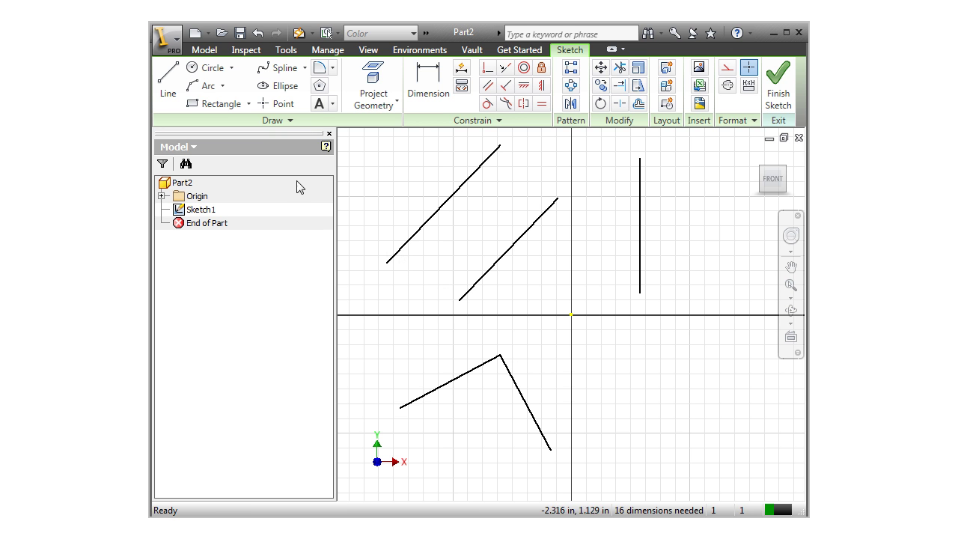
Step: Place a circle by centre and radius in the lower-right quadrant
click(211, 67)
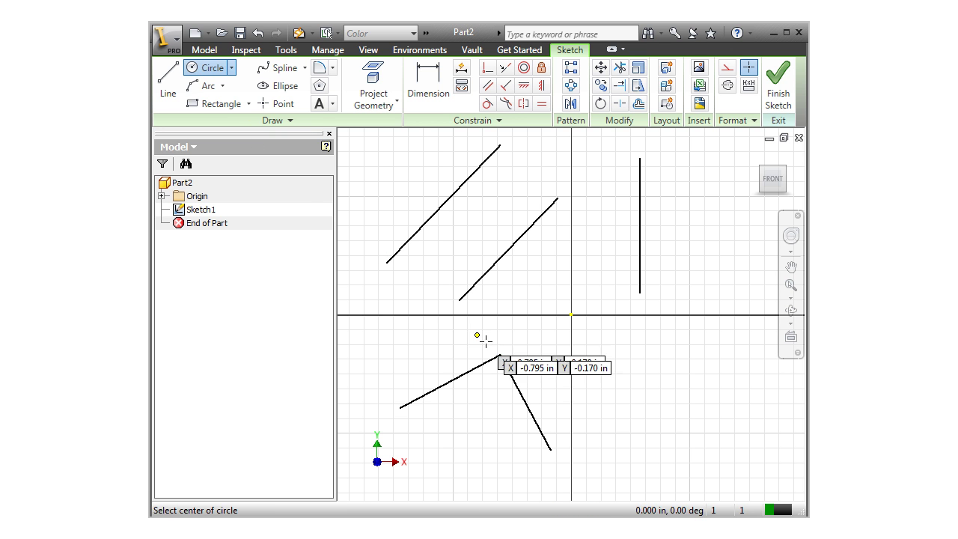
click(666, 417)
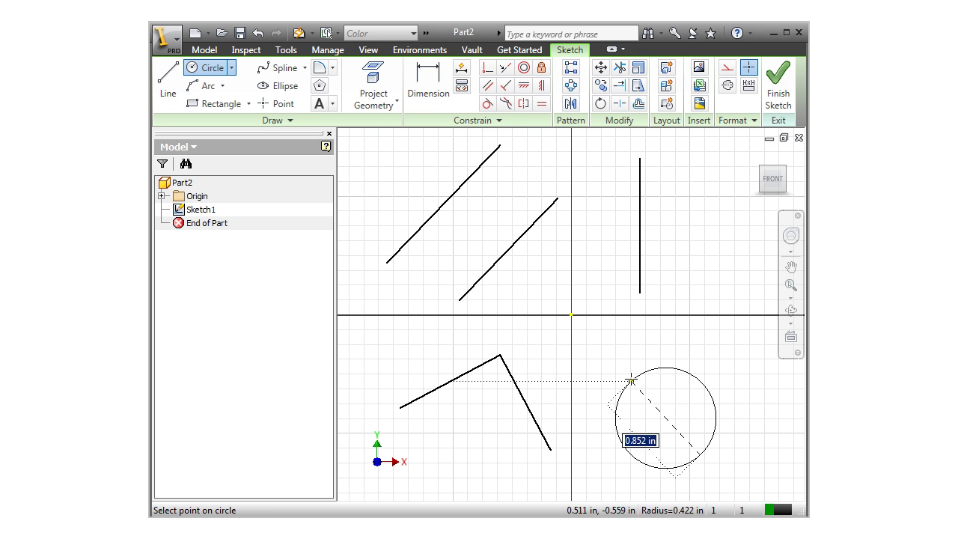
click(631, 380)
click(168, 83)
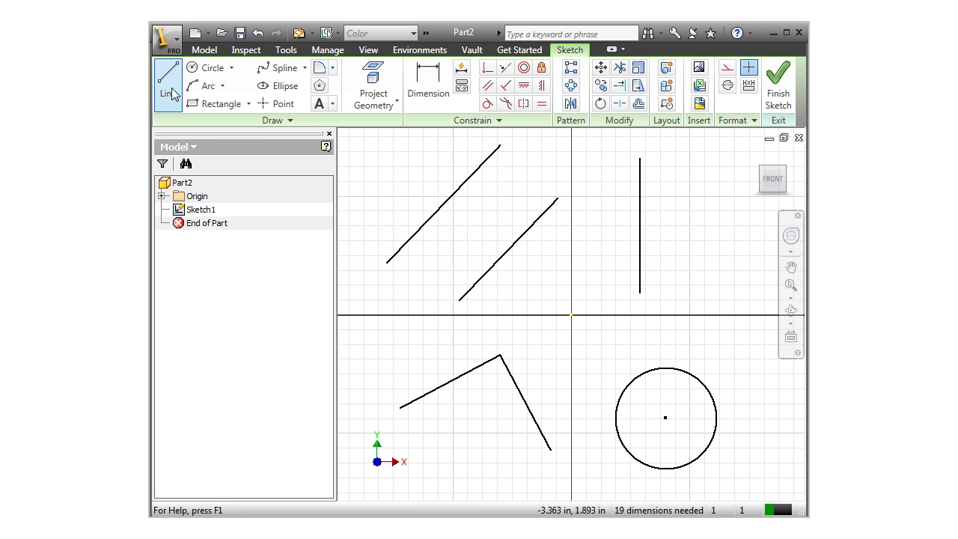
Step: Draw a line from the circle's upper-right edge running tangent toward the lower right
click(706, 389)
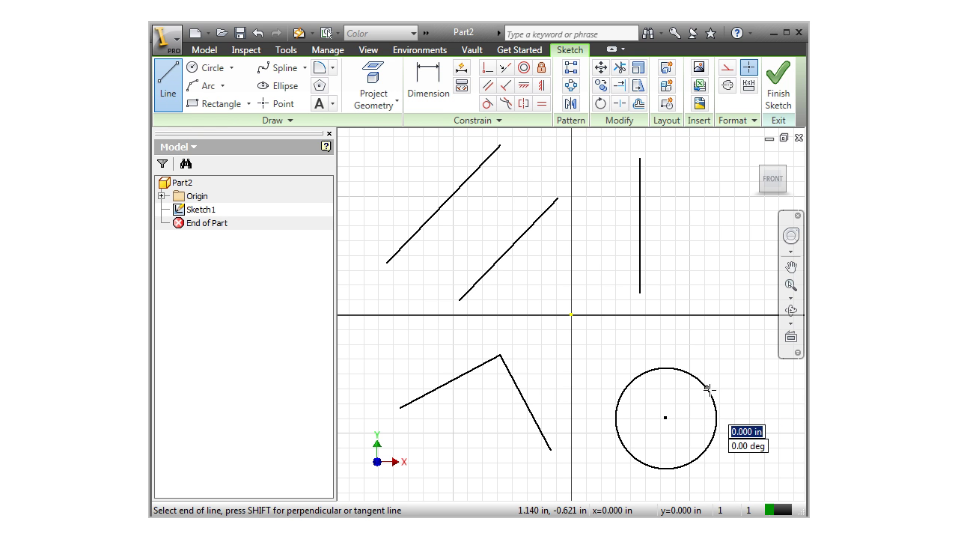
click(754, 454)
key(Escape)
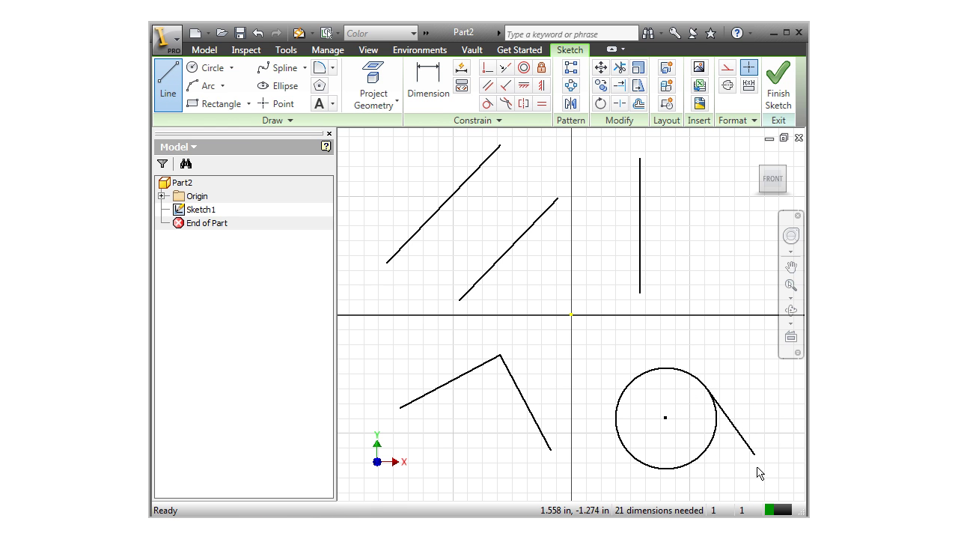